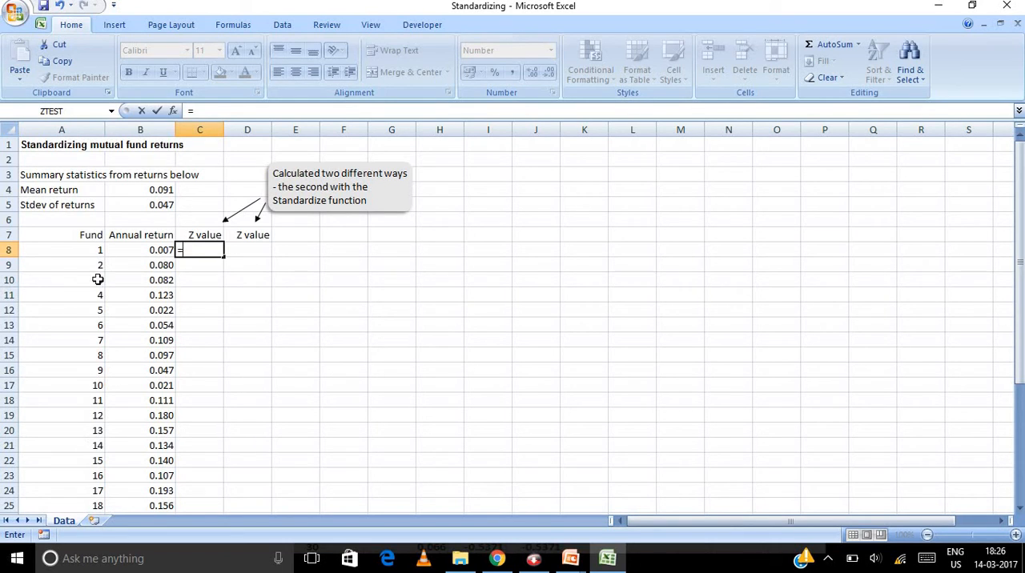
scroll(94, 415, "down", 7)
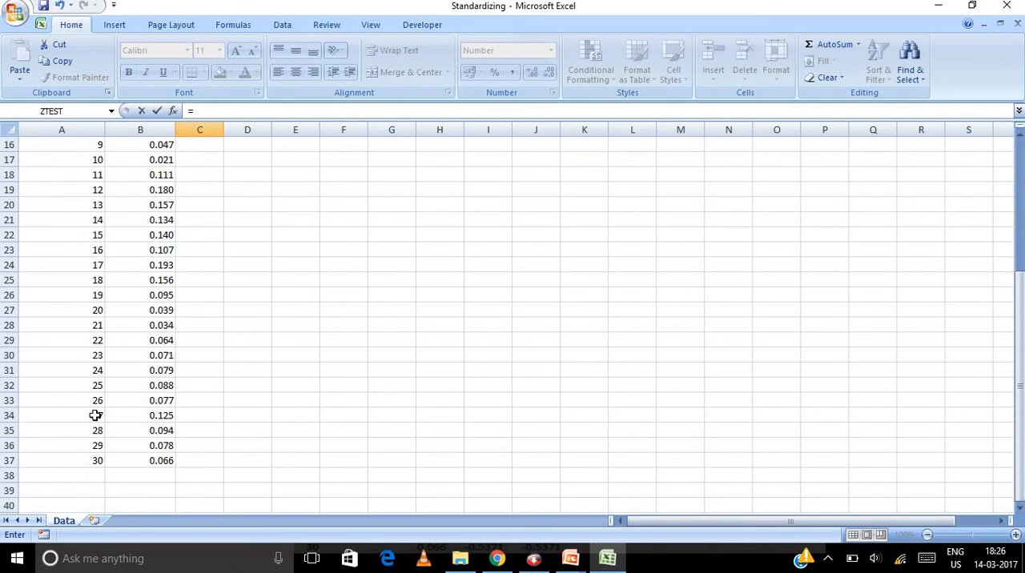
scroll(95, 414, "up", 6)
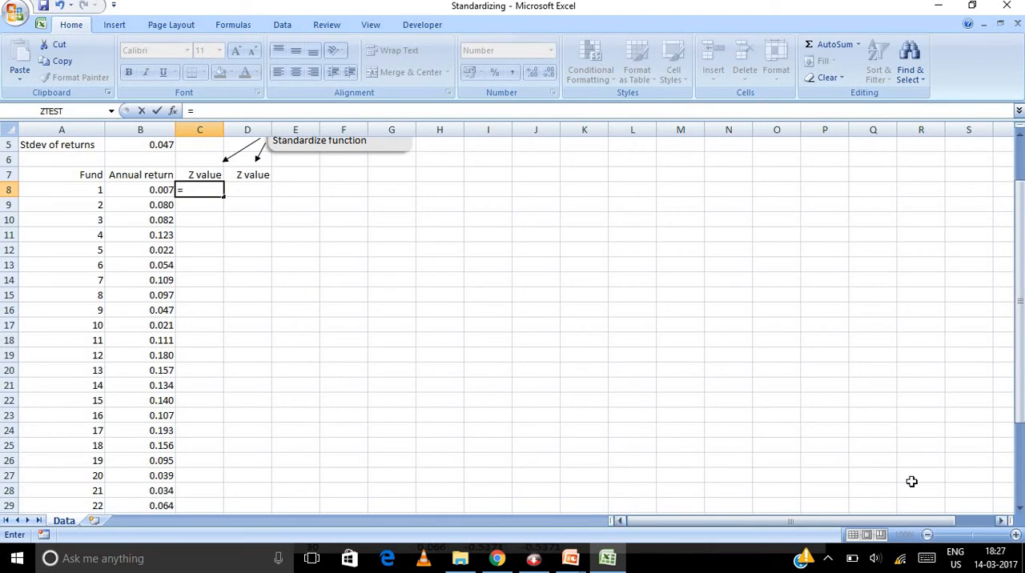
left_click(605, 420)
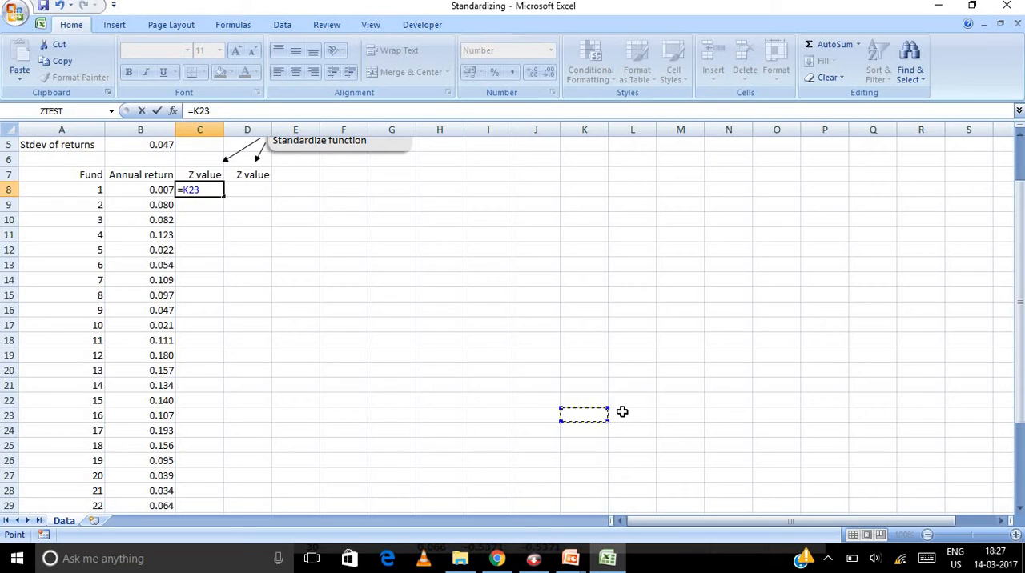
key("BackSpace")
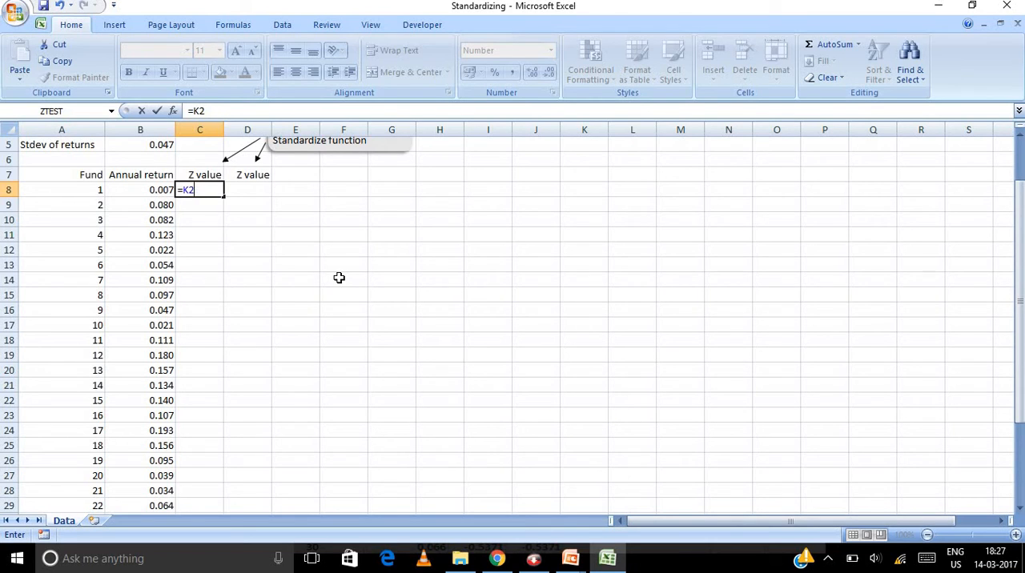
key("BackSpace")
key("BackSpace")
key("BackSpace")
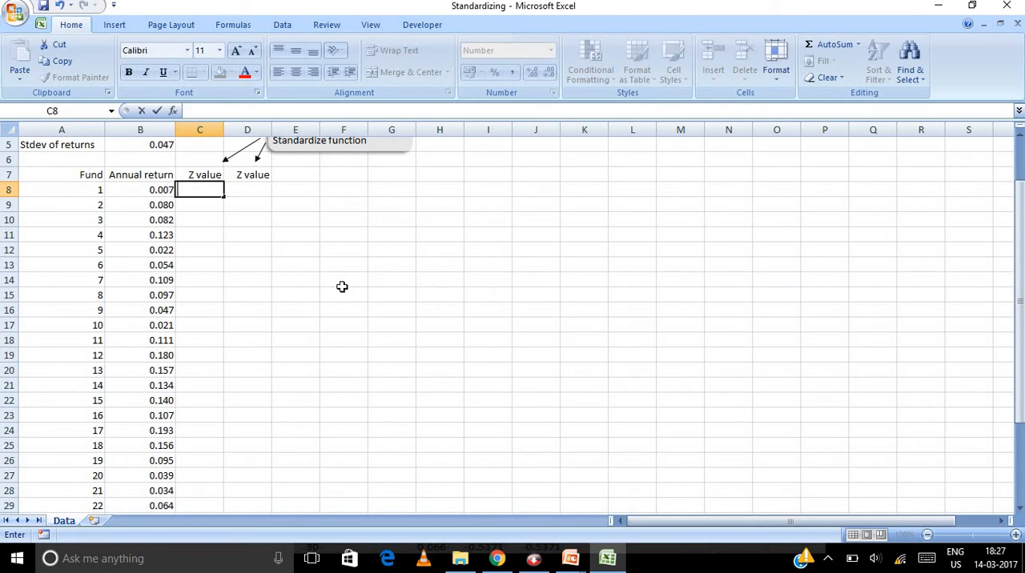
left_click(342, 282)
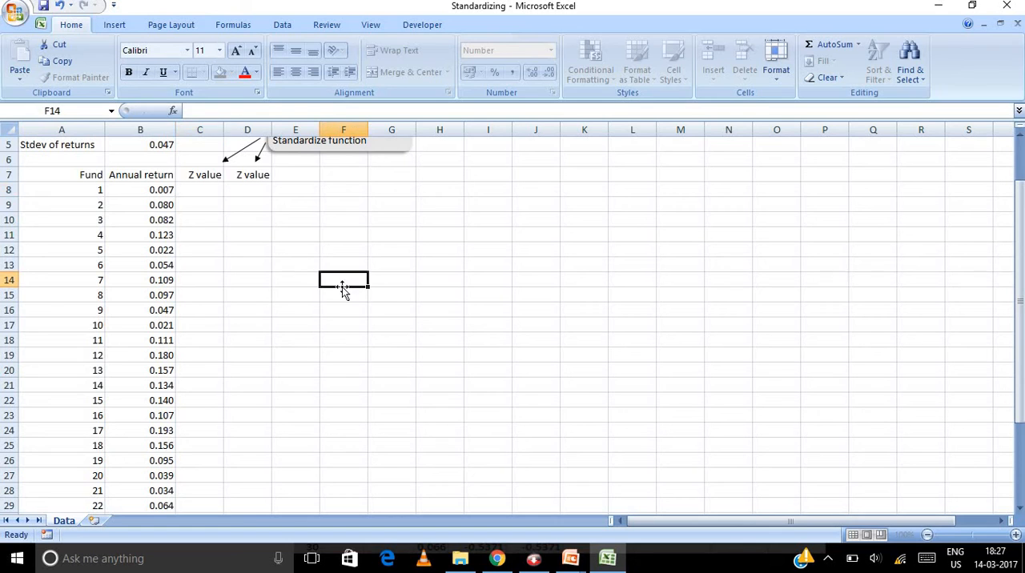
Step: Enlarge the worksheet view to 150% and look through the list of annual fund returns
left_click(1014, 534)
left_click(1015, 535)
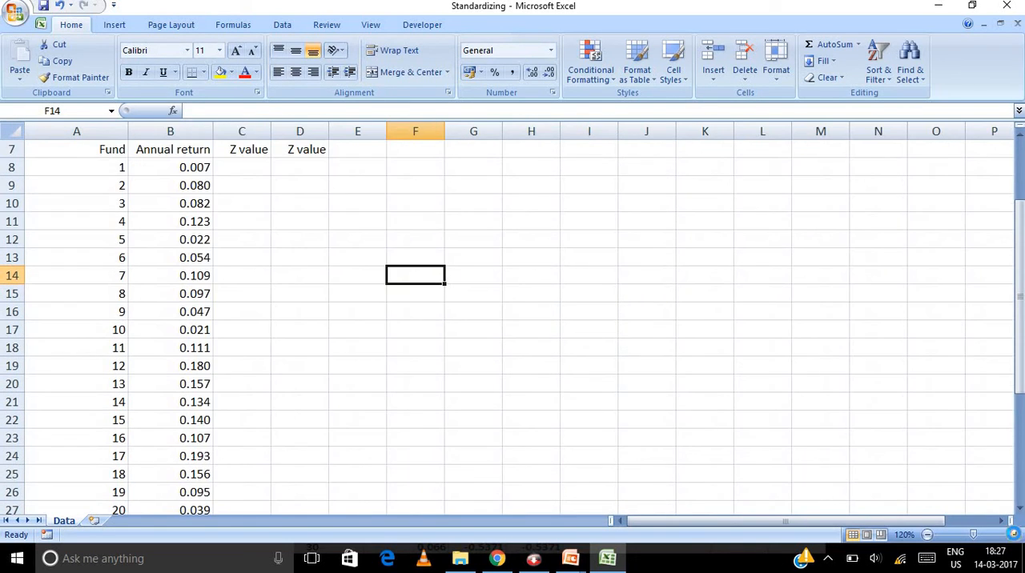
left_click(1014, 535)
left_click(1014, 535)
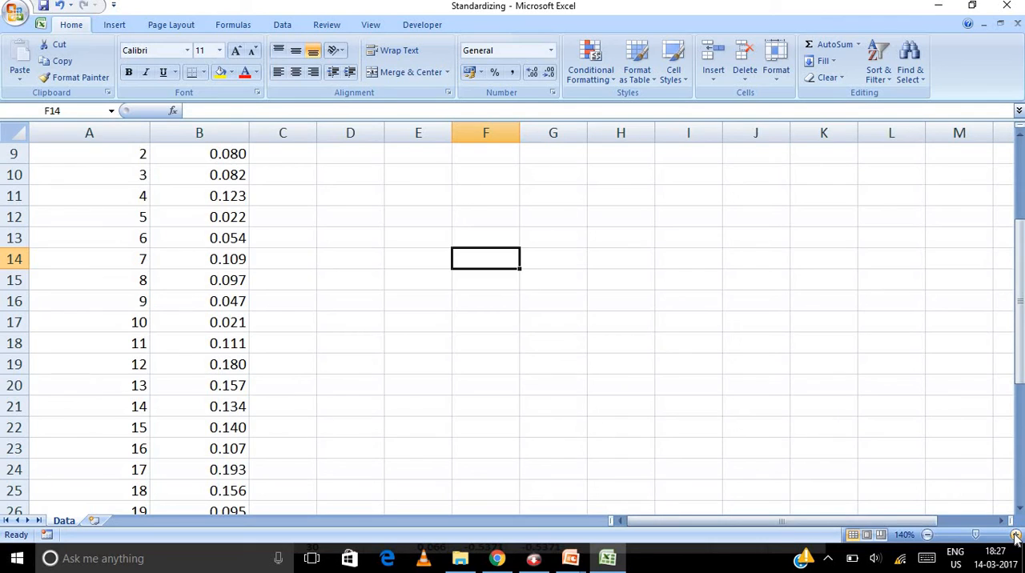
left_click(1014, 535)
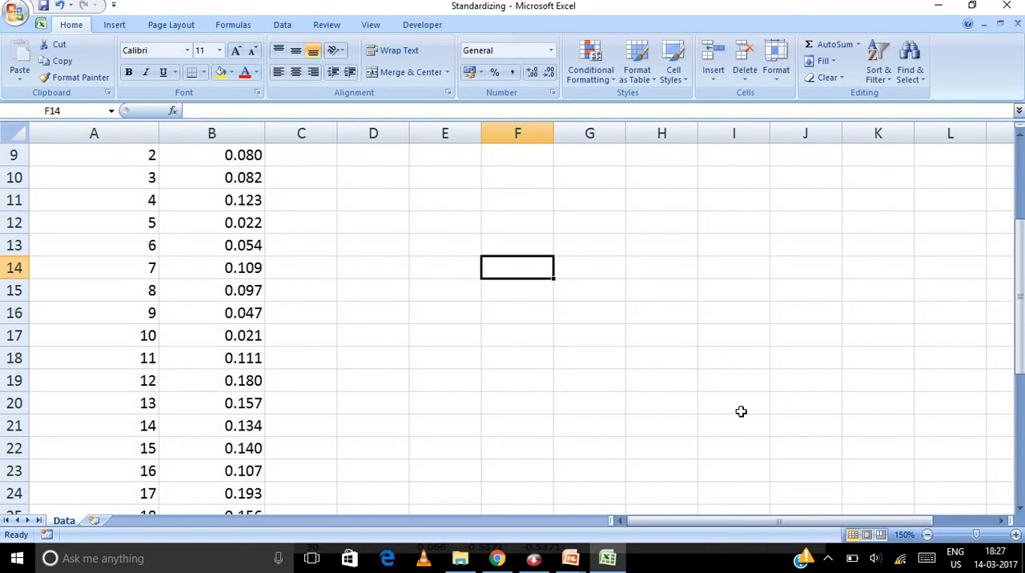
scroll(740, 412, "down", 5)
scroll(741, 412, "up", 8)
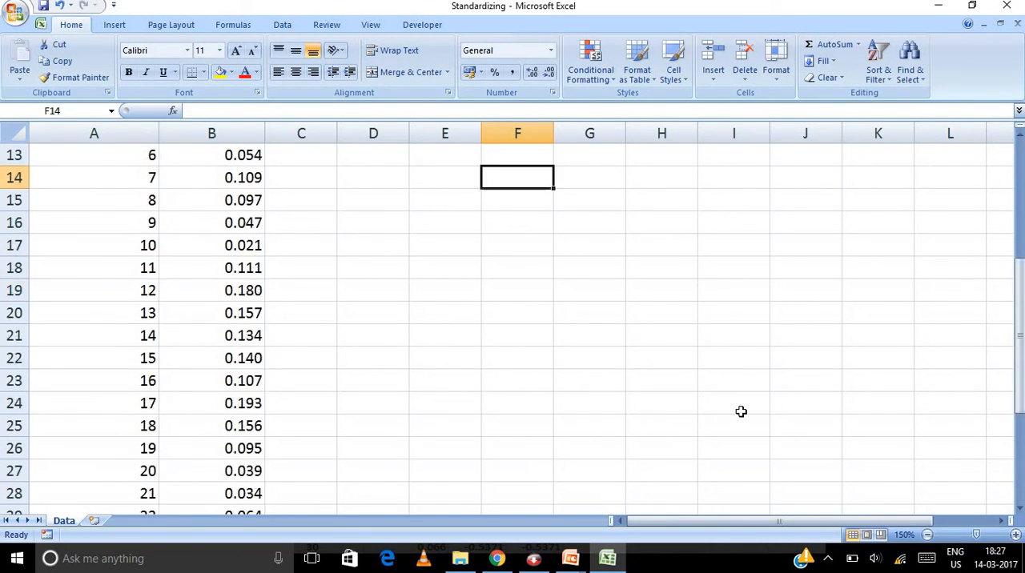
scroll(741, 412, "down", 12)
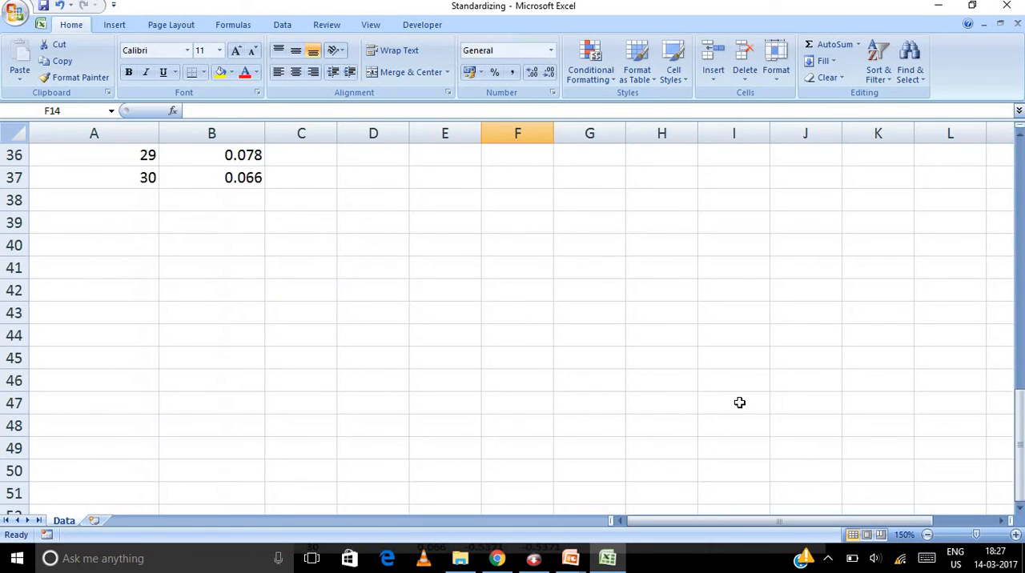
scroll(739, 402, "up", 4)
scroll(739, 403, "up", 8)
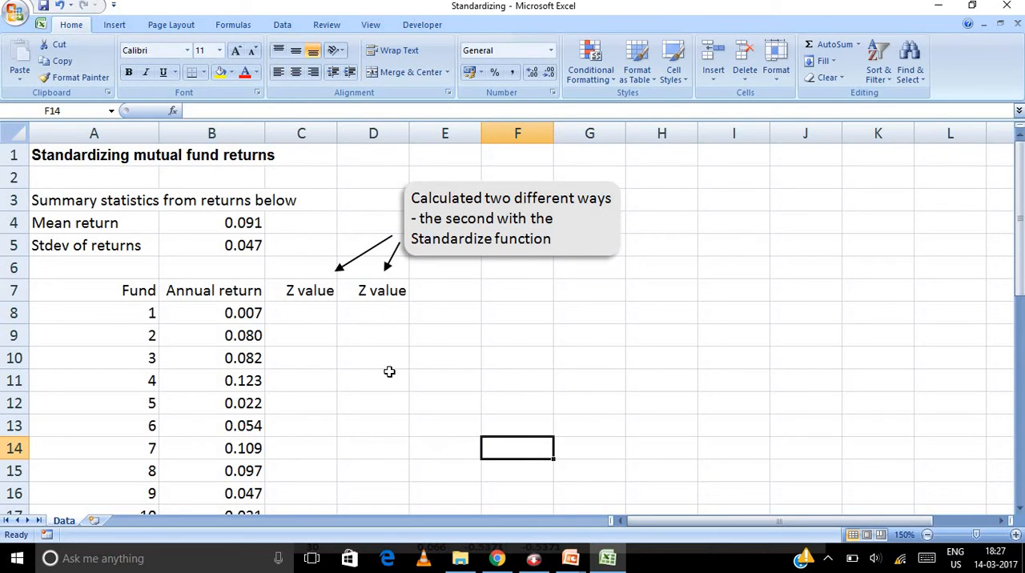
Step: Calculate fund 1's Z value in C8 with the formula =(B8-B4)/B5
left_click(282, 309)
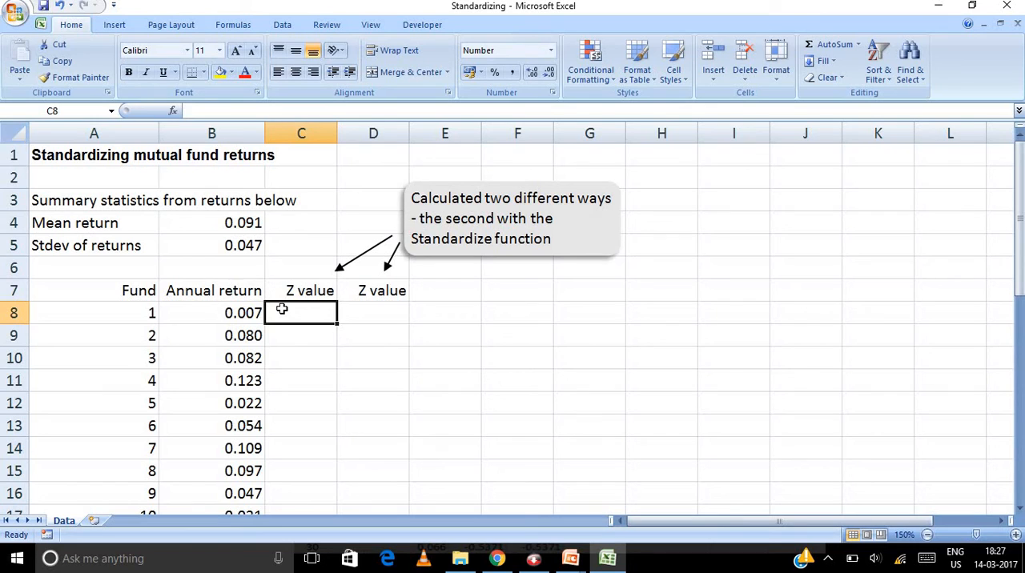
type("=")
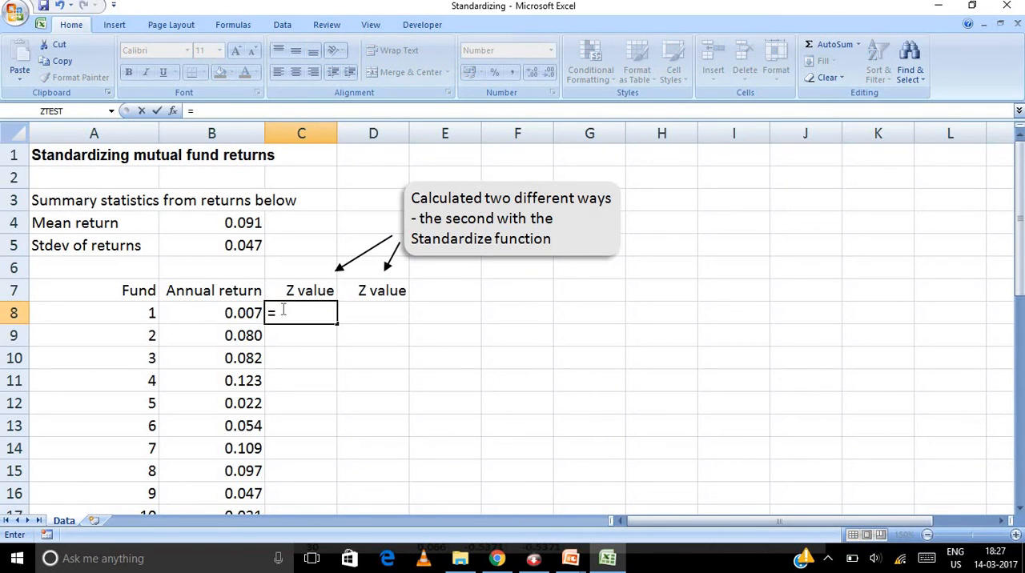
left_click(238, 314)
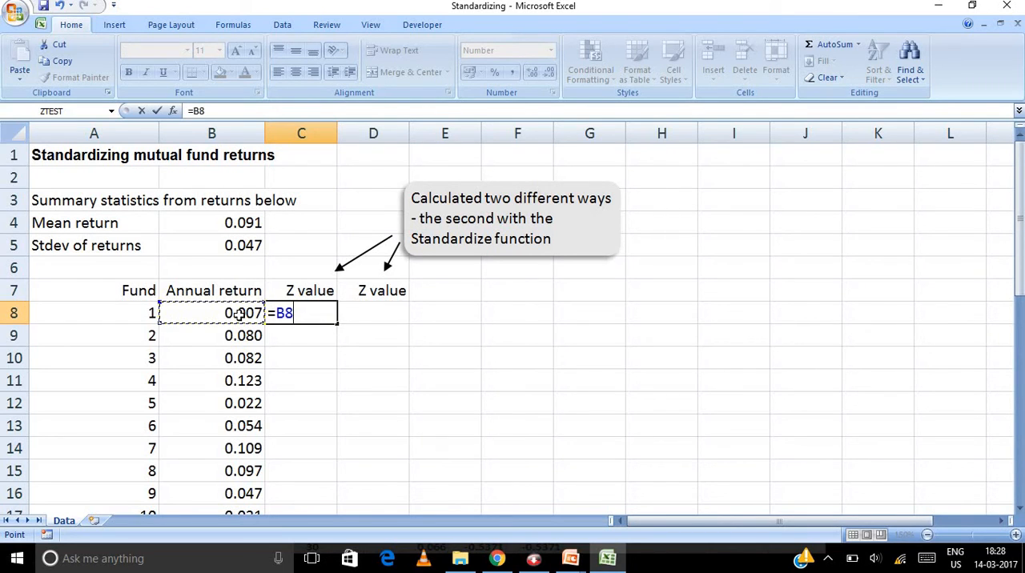
type("-")
left_click(238, 225)
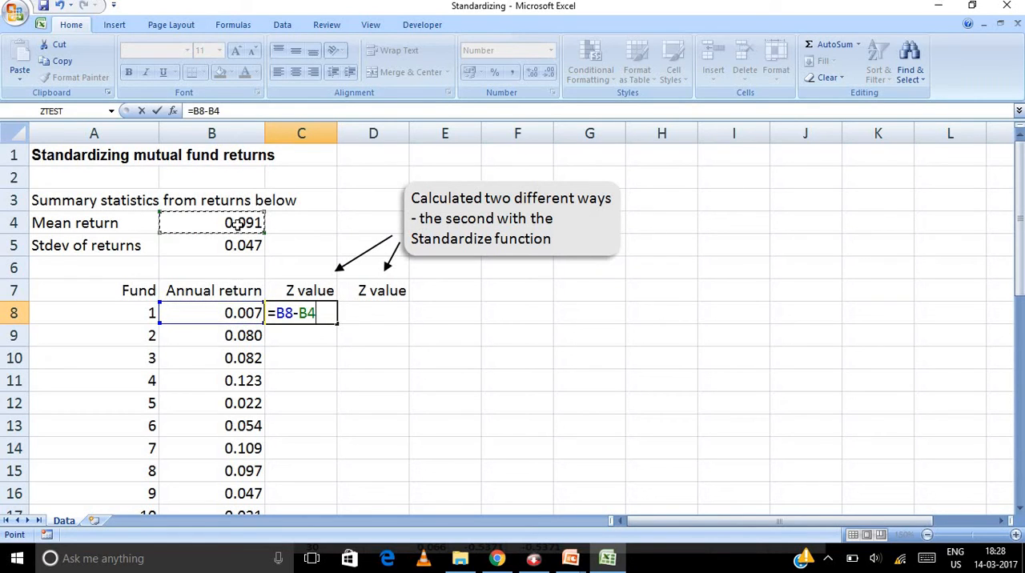
left_click(194, 111)
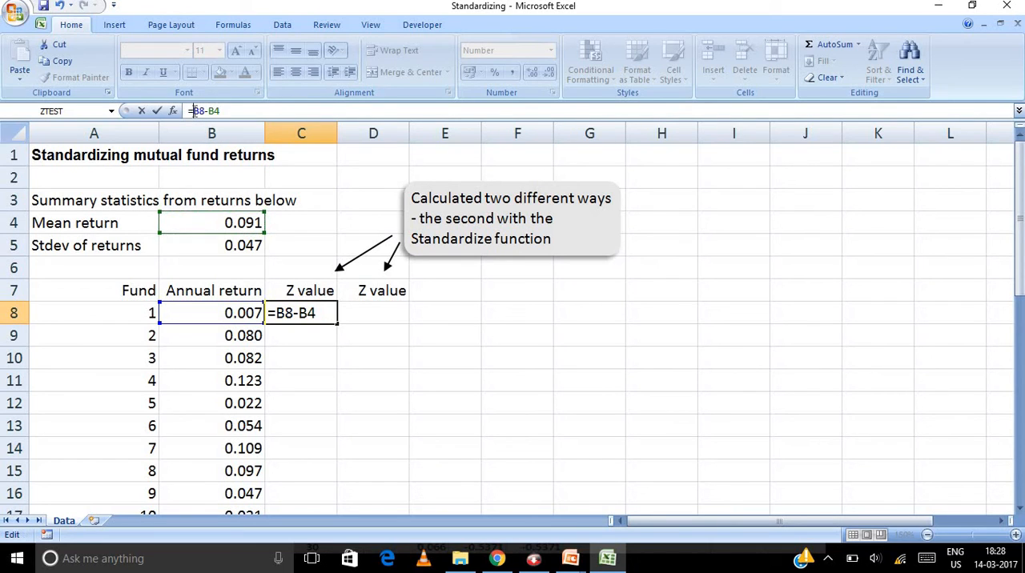
type("(")
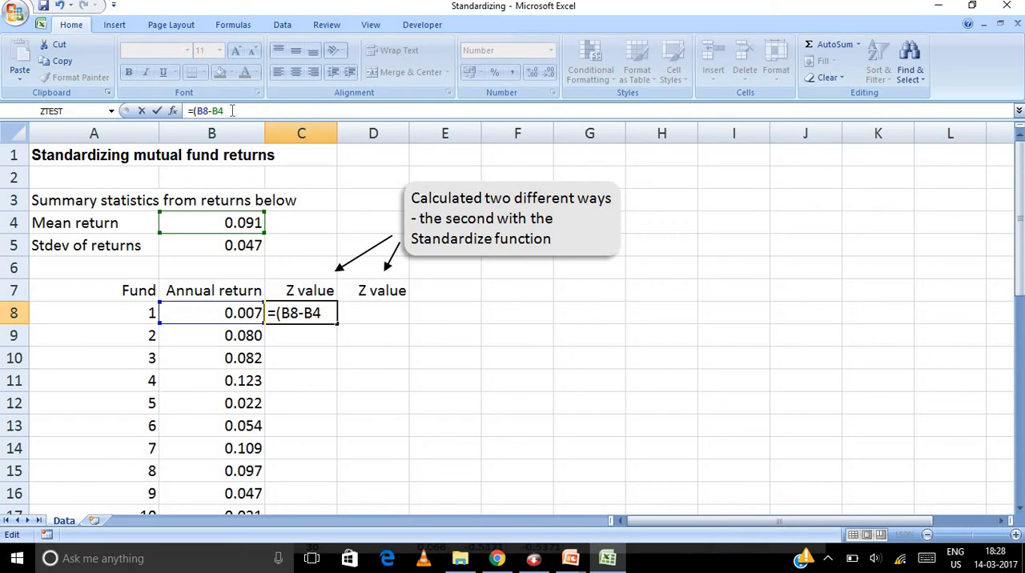
type(")/")
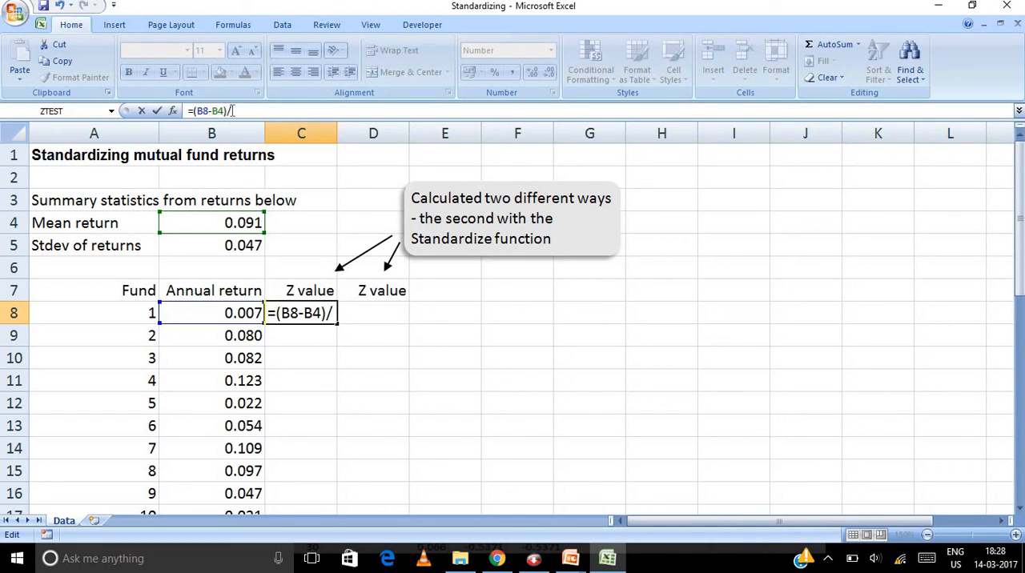
left_click(218, 246)
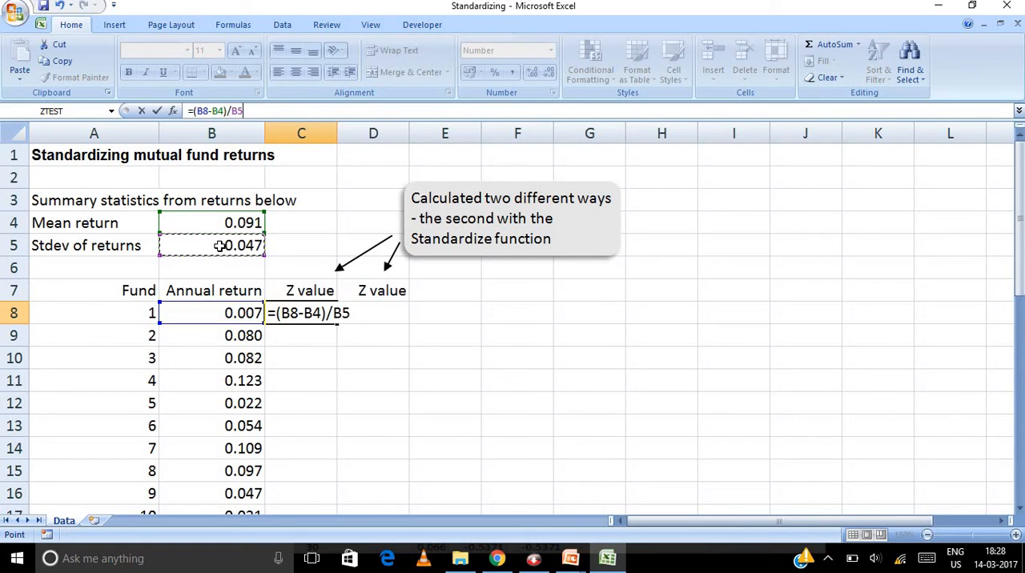
key("Return")
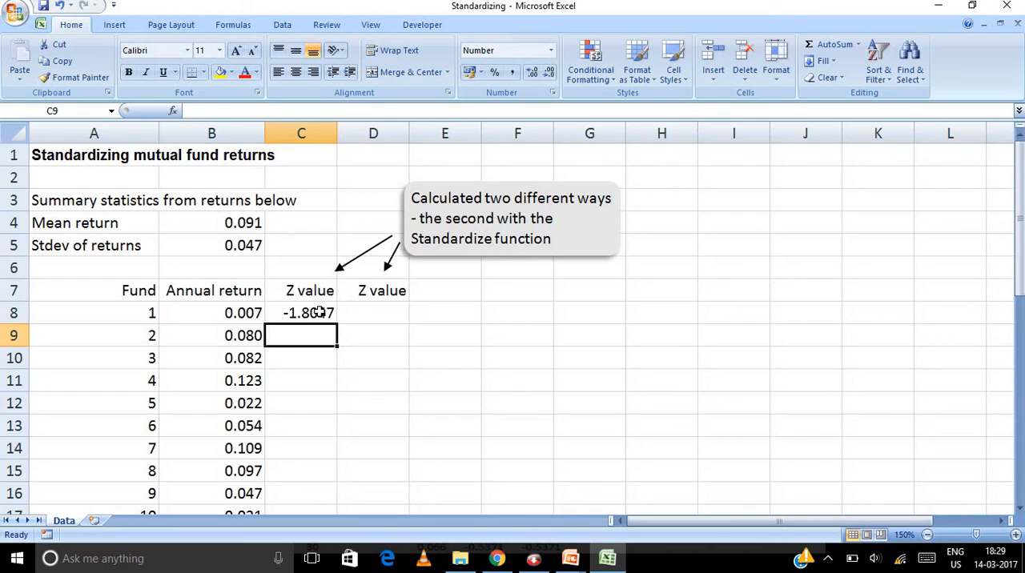
Step: Try to fill the C8 formula down the first Z value column and undo the fill
left_click(319, 312)
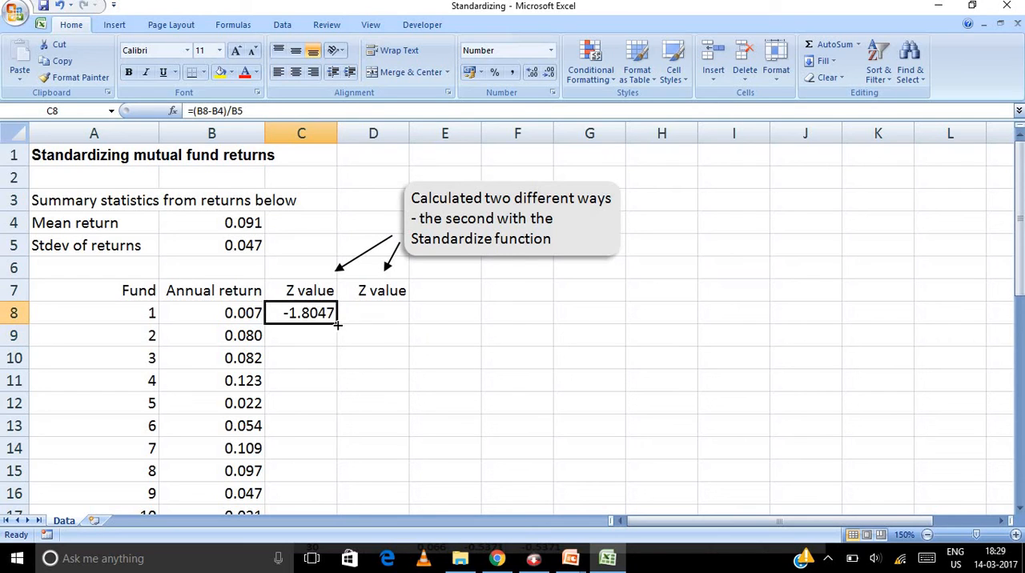
double_click(337, 324)
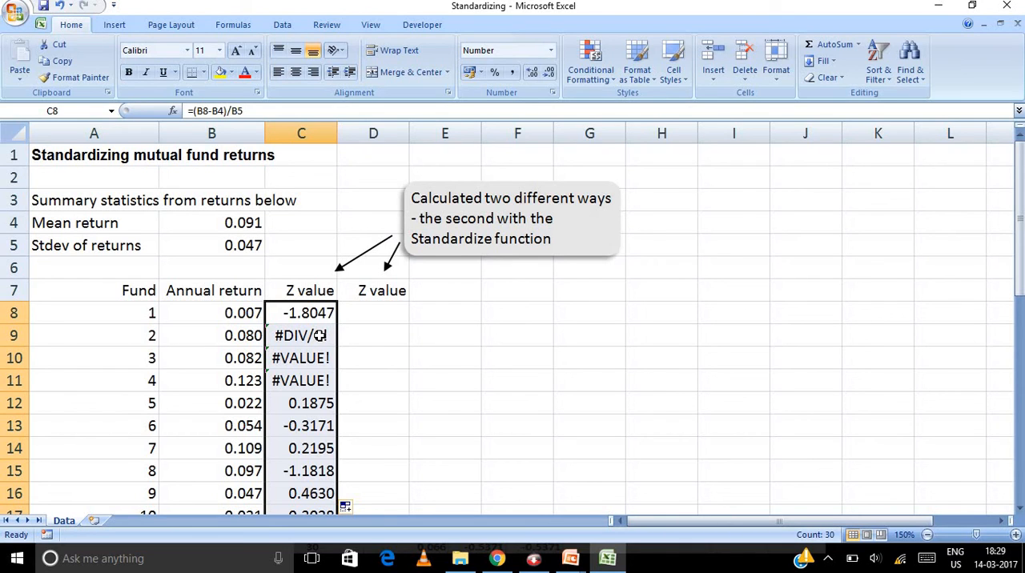
key("ctrl+z")
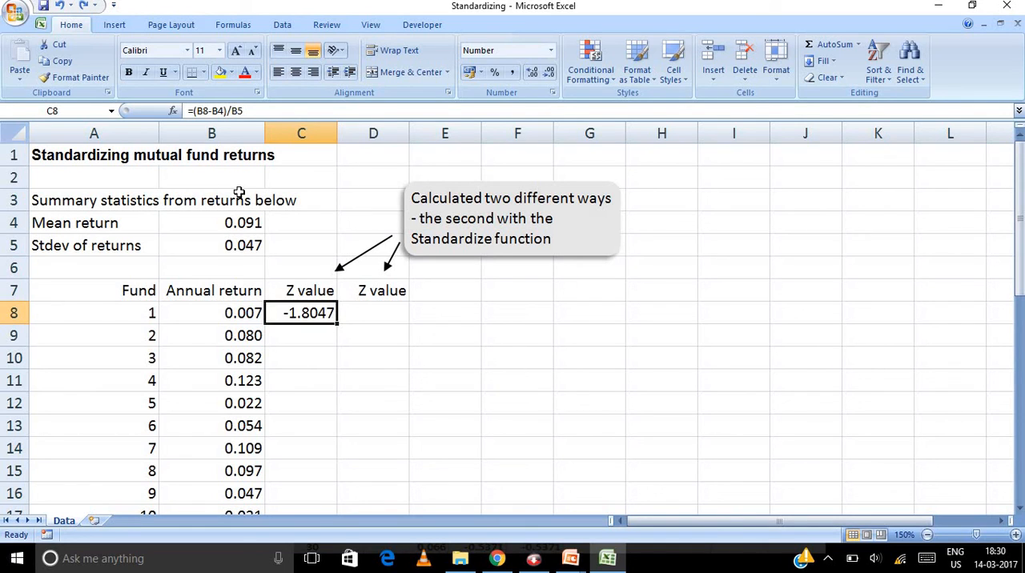
Step: Change the C8 formula to =(B8-$B$4)/$B$5 with absolute references and fill it down the first Z value column
left_click(218, 111)
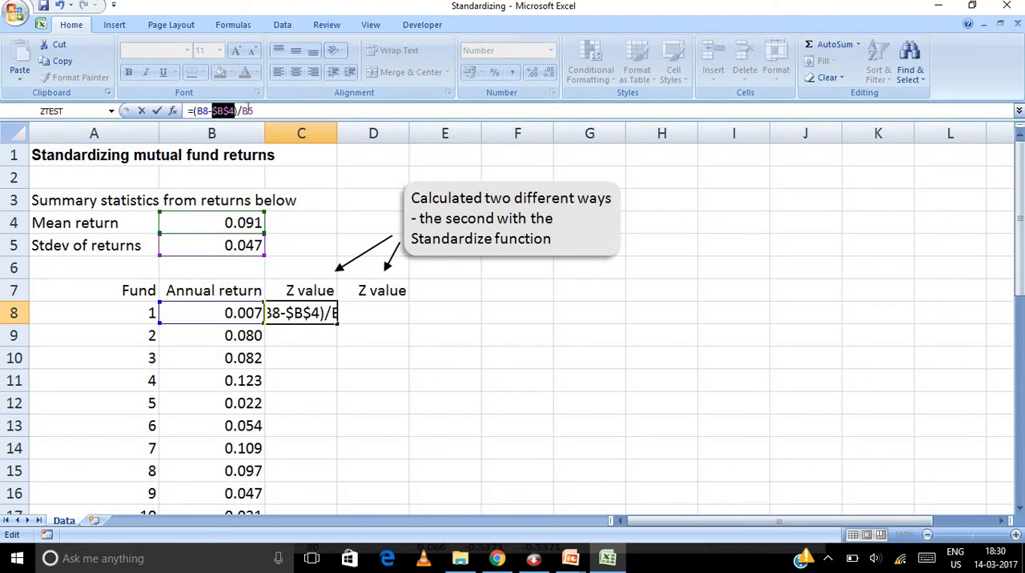
left_click(247, 111)
key("F4")
key("Return")
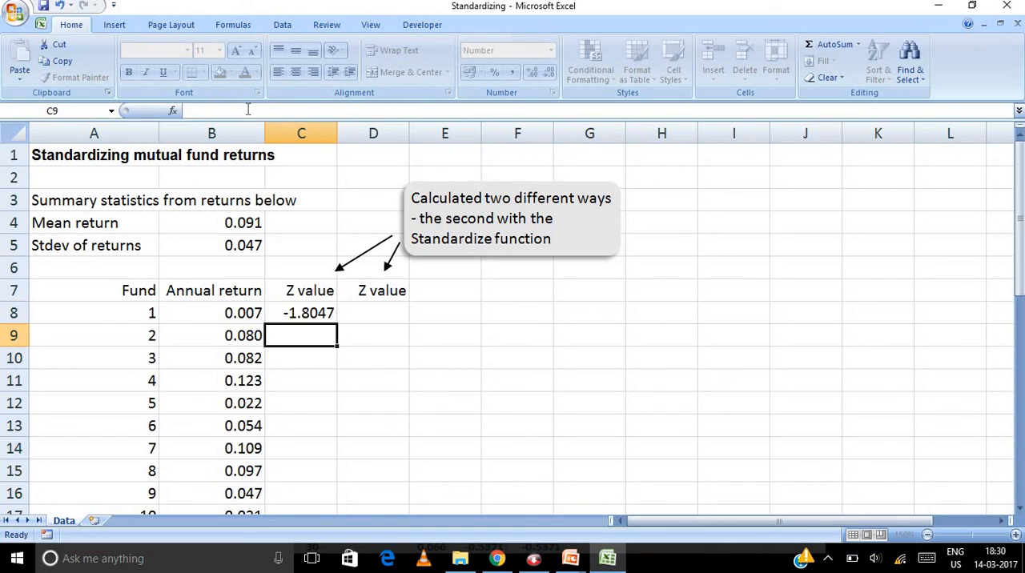
left_click(314, 317)
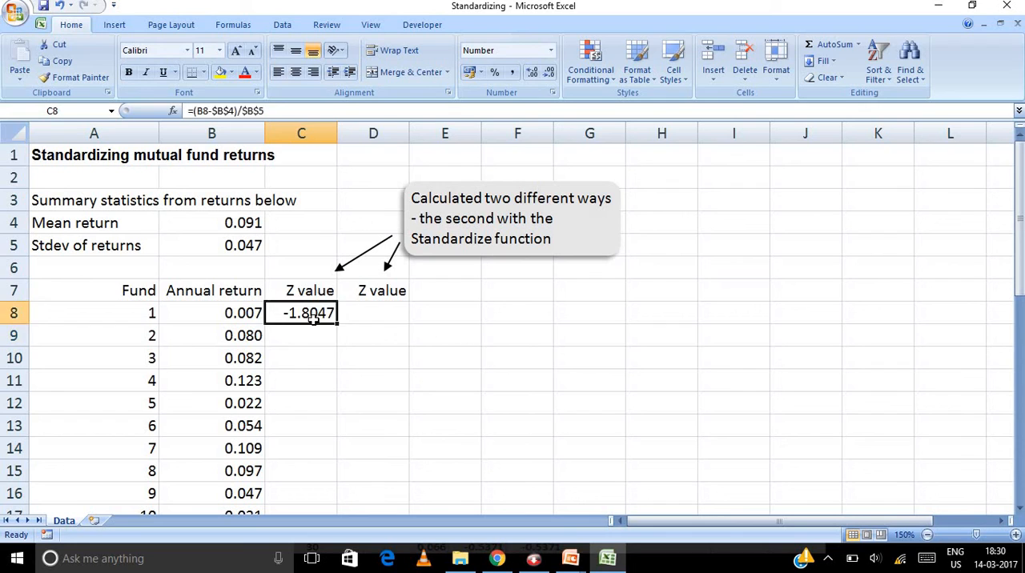
double_click(337, 325)
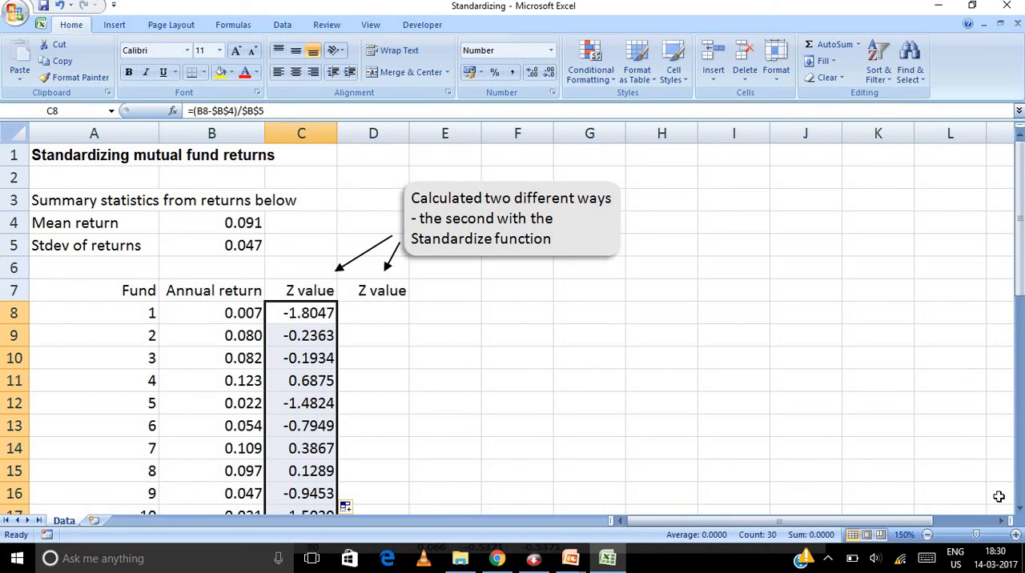
Step: Calculate fund 1's Z value in D8 with =STANDARDIZE(B8,$B$4,$B$5) and fill the formula down the second Z value column
left_click(380, 318)
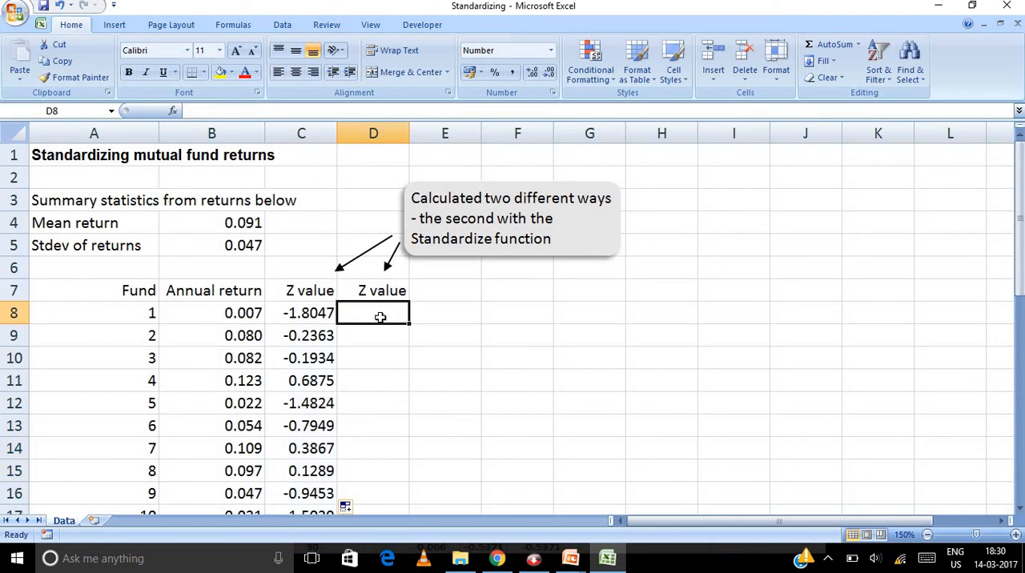
type("=")
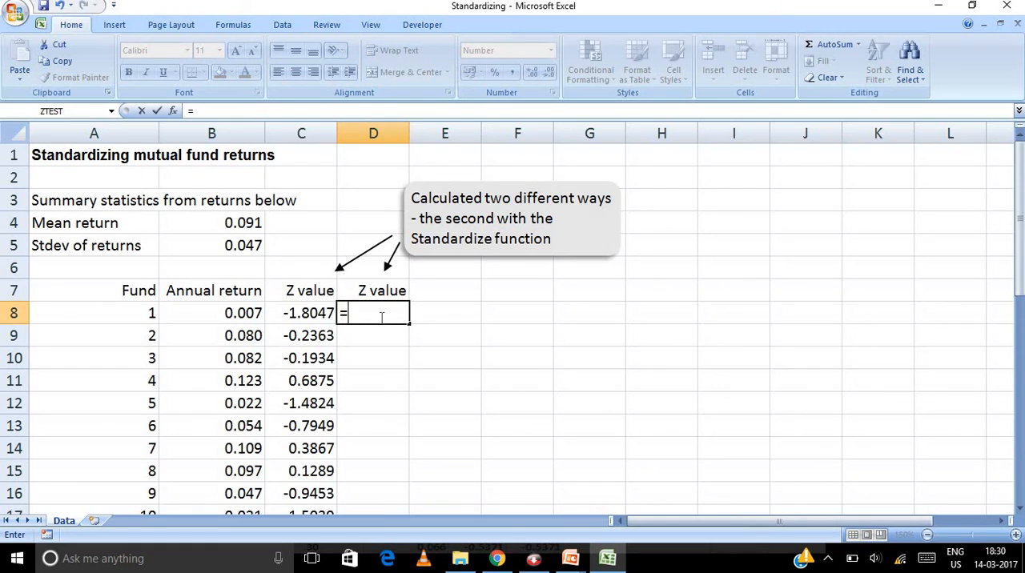
type("S")
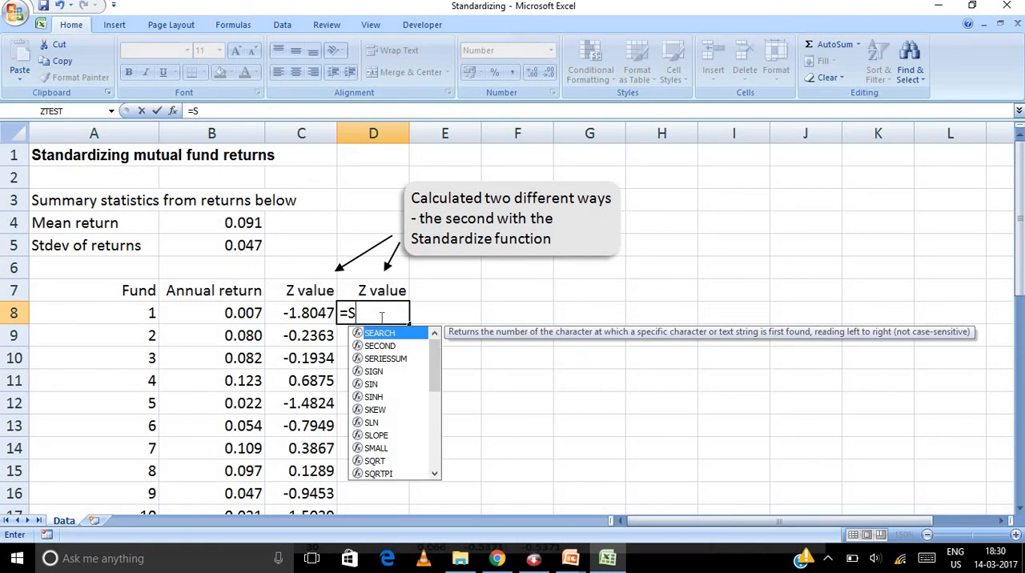
type("tandardize")
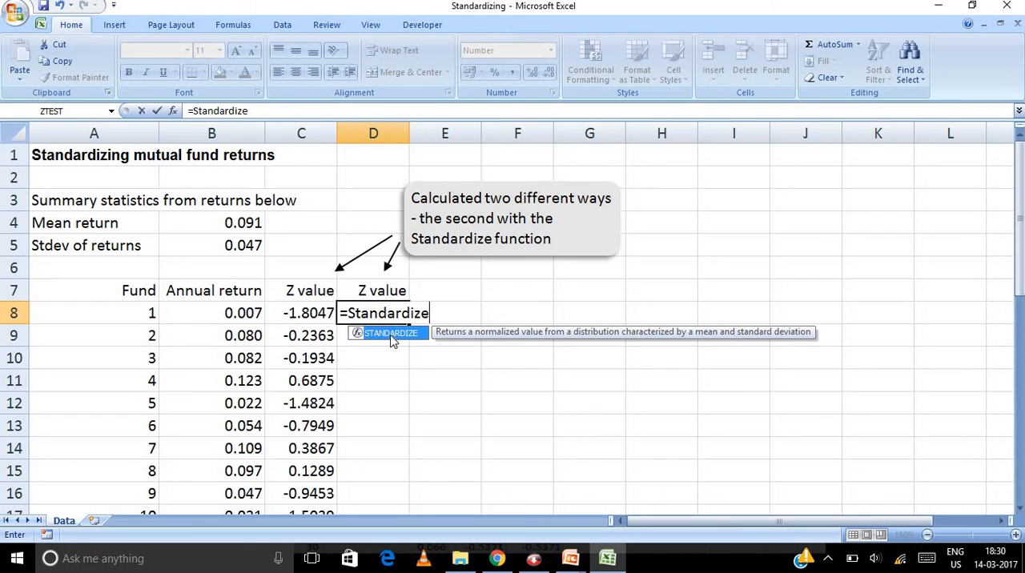
double_click(390, 335)
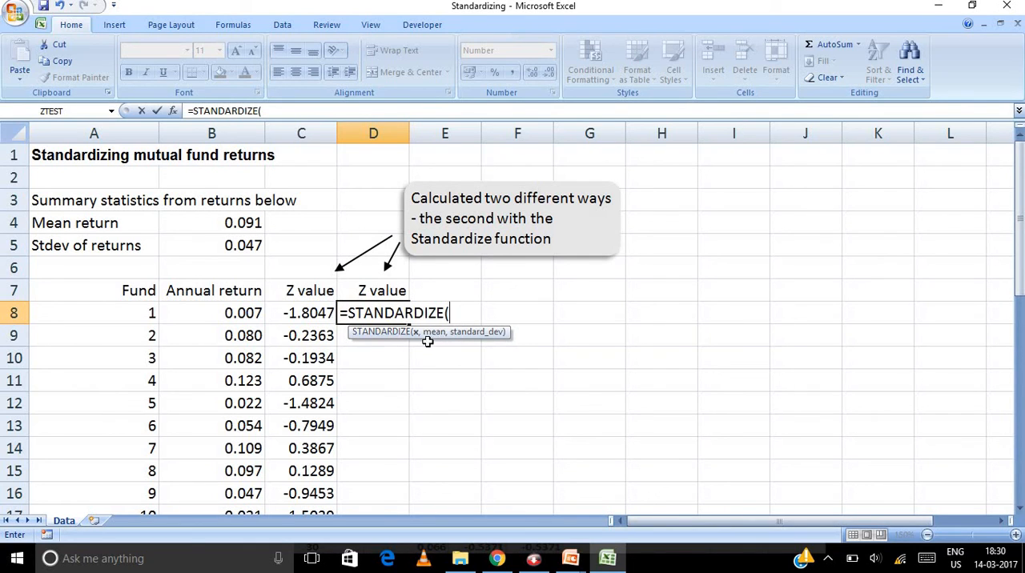
left_click(237, 311)
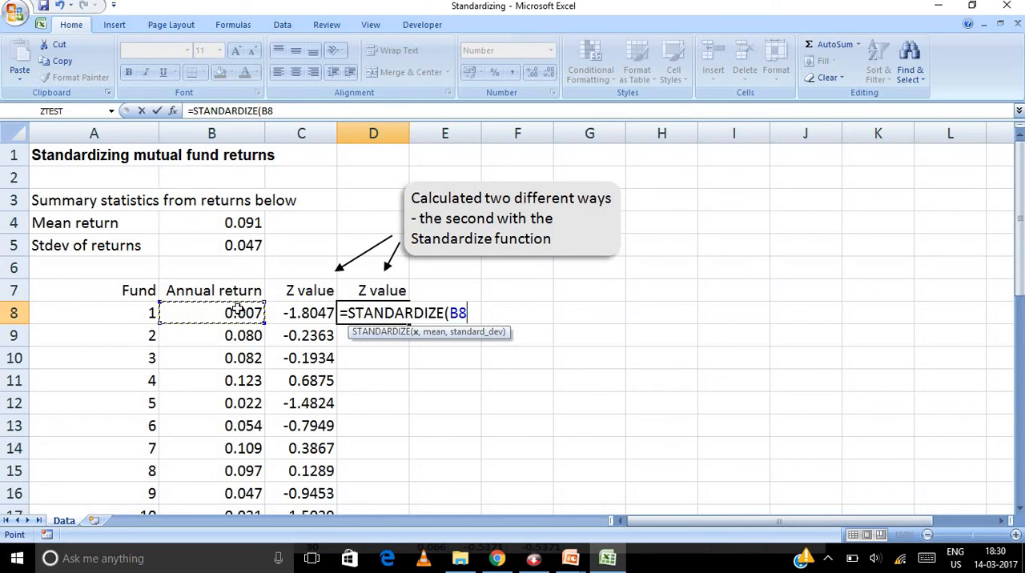
type(",")
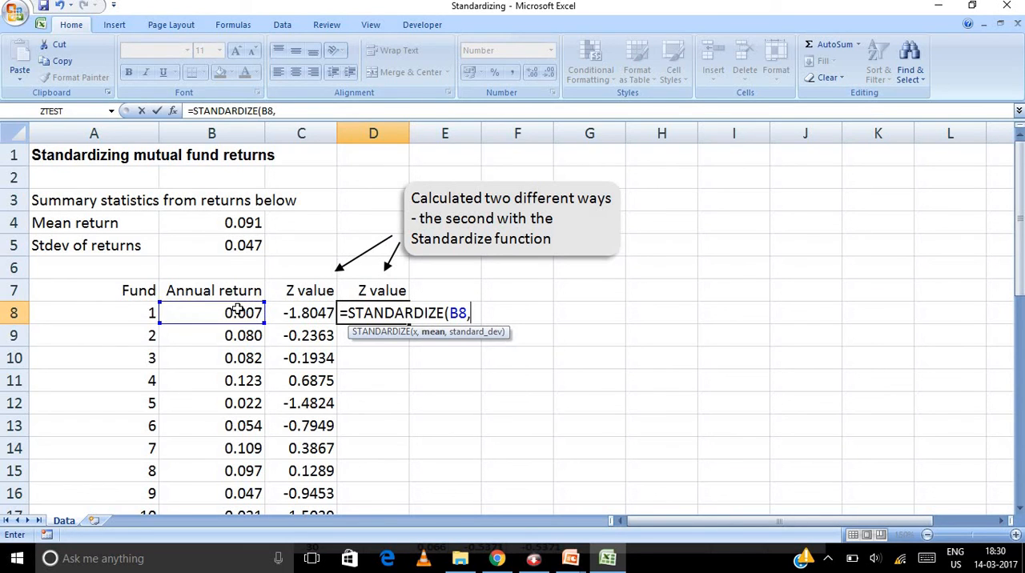
left_click(234, 225)
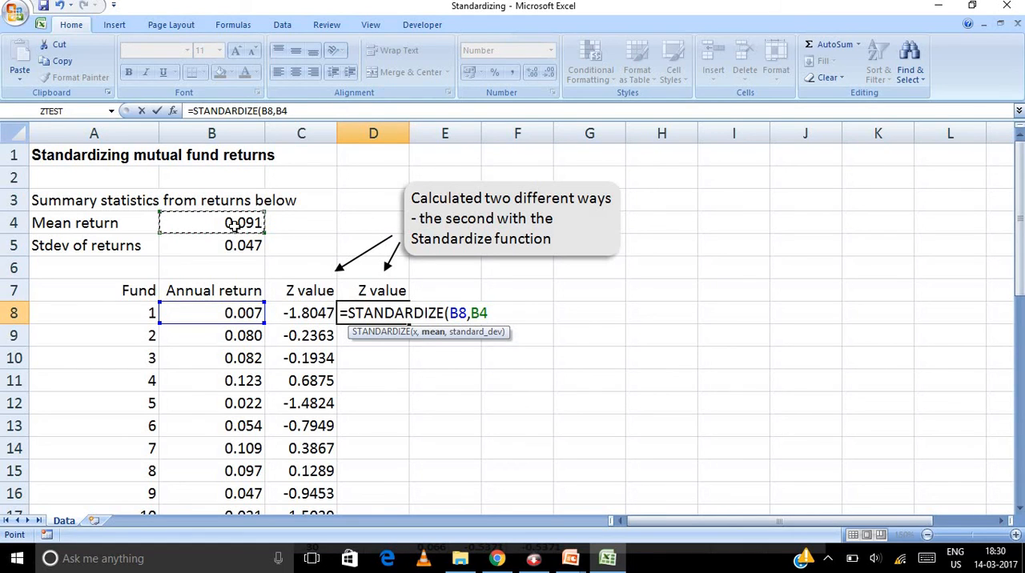
key("F4")
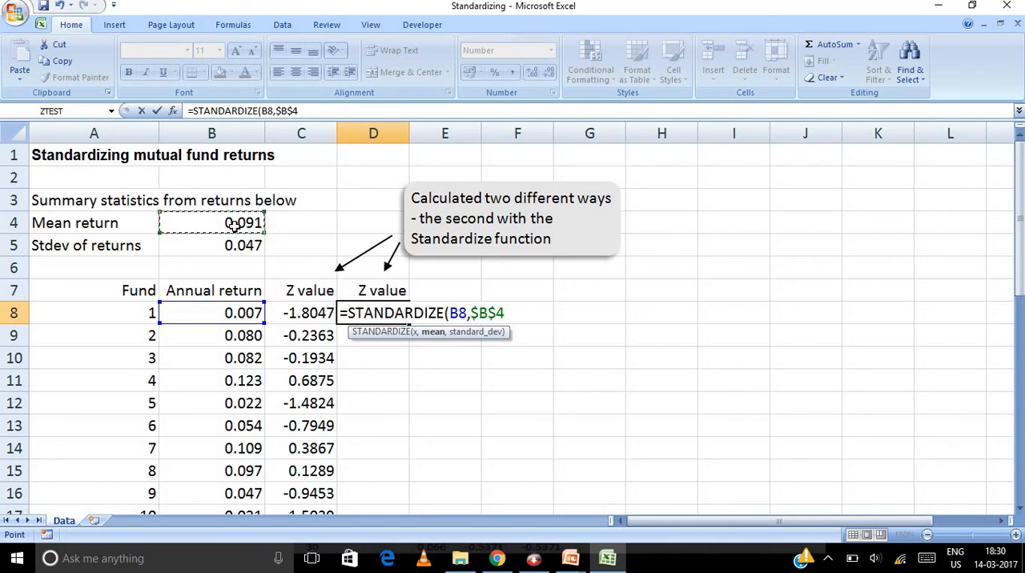
type(",")
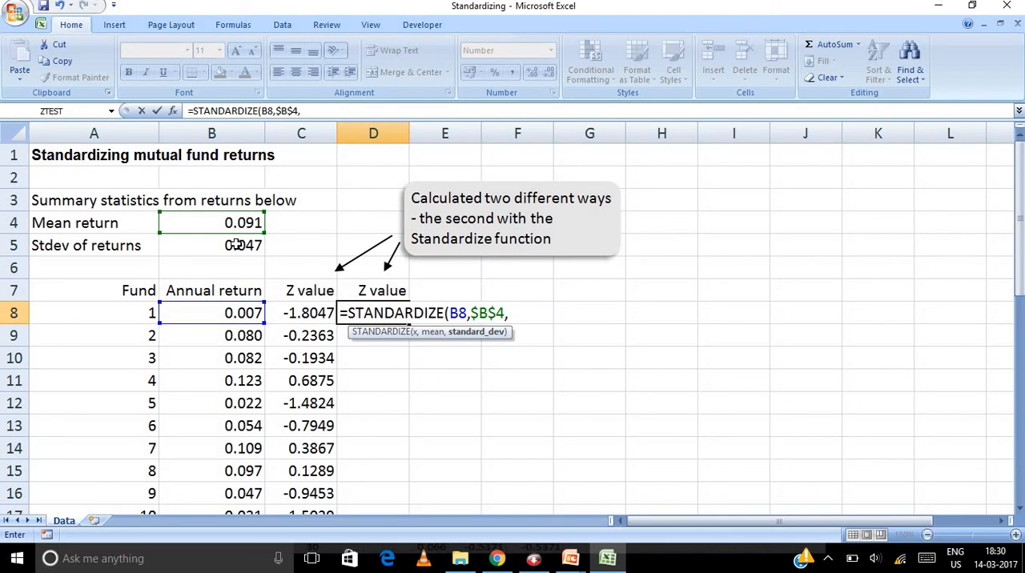
left_click(235, 245)
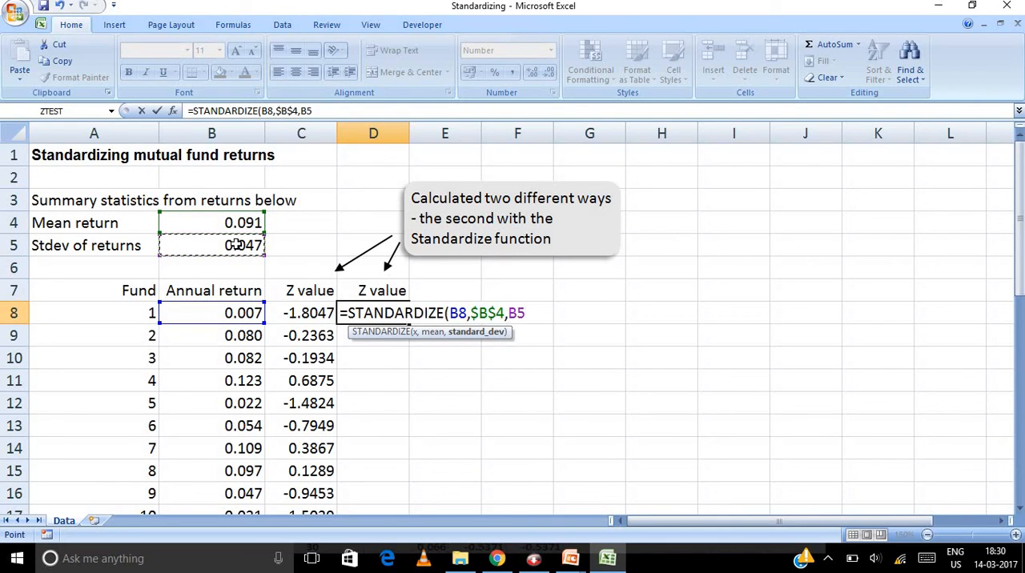
key("F4")
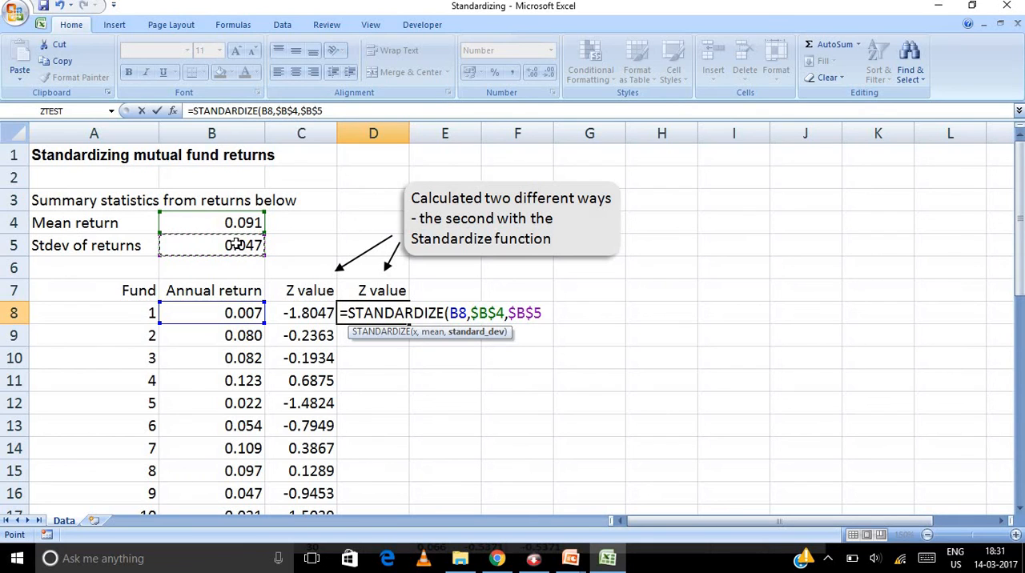
type(")")
key("Return")
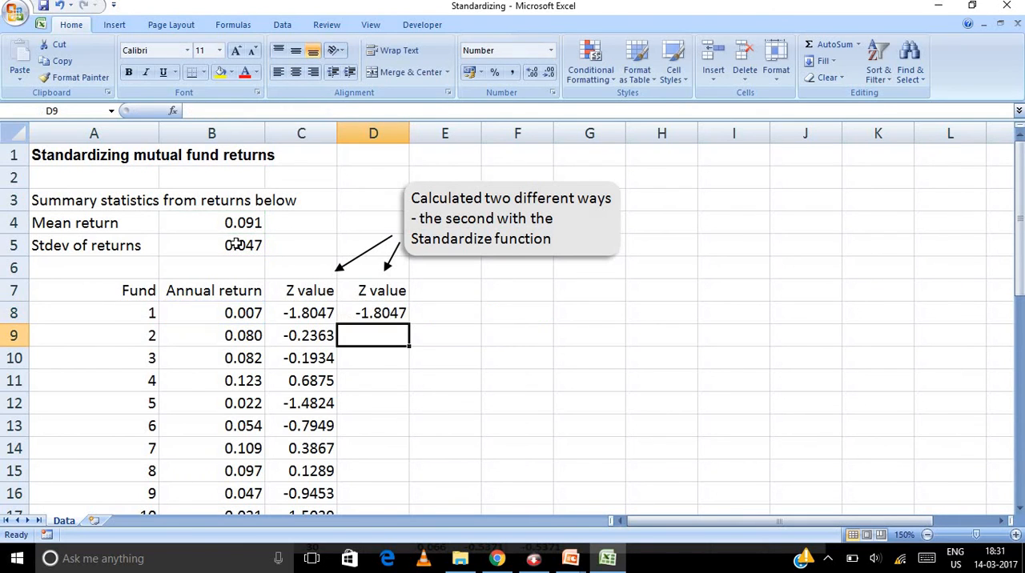
left_click(382, 313)
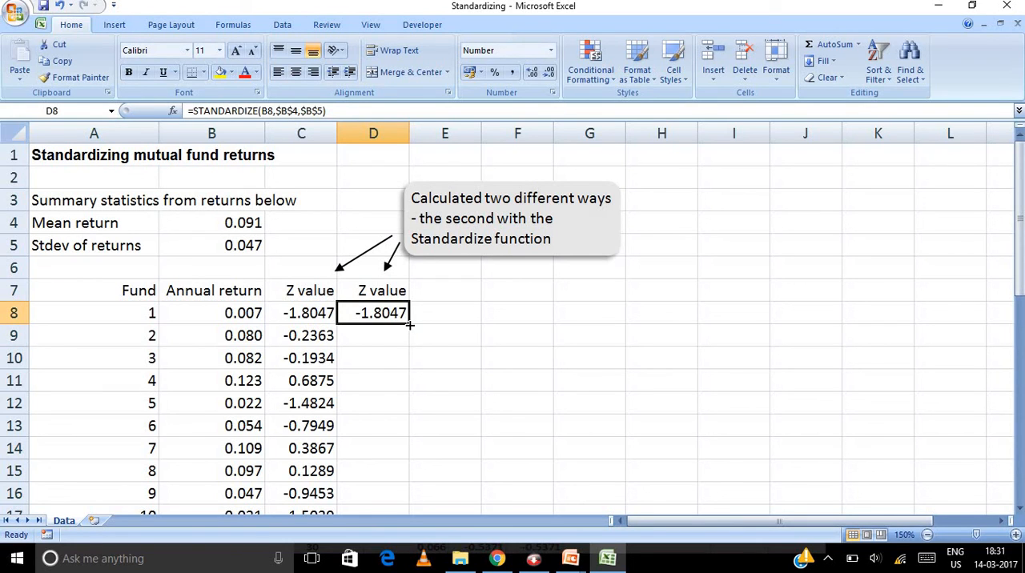
double_click(409, 324)
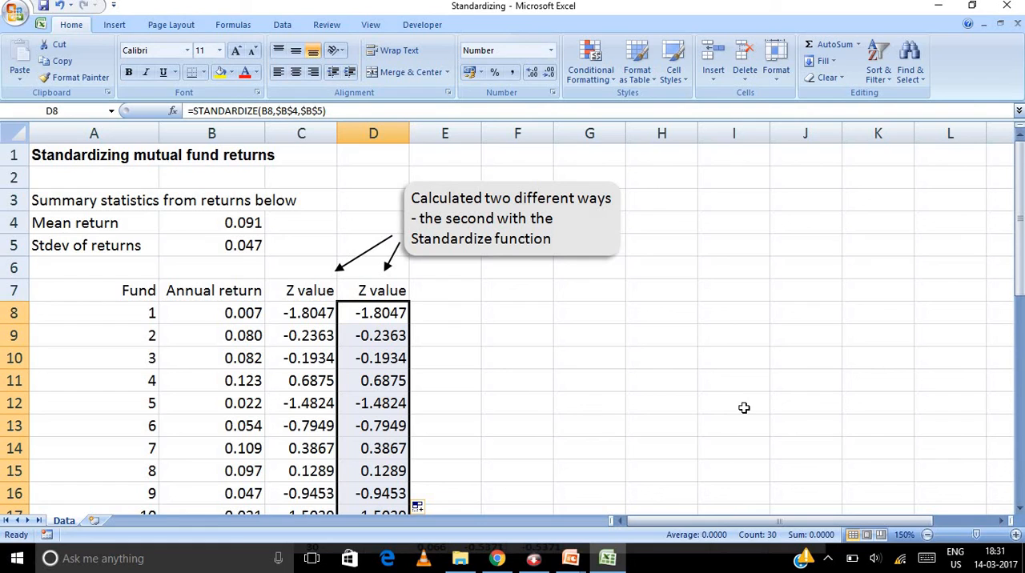
Step: Compare the manually calculated Z values with the STANDARDIZE results for all the funds
scroll(744, 408, "down", 10)
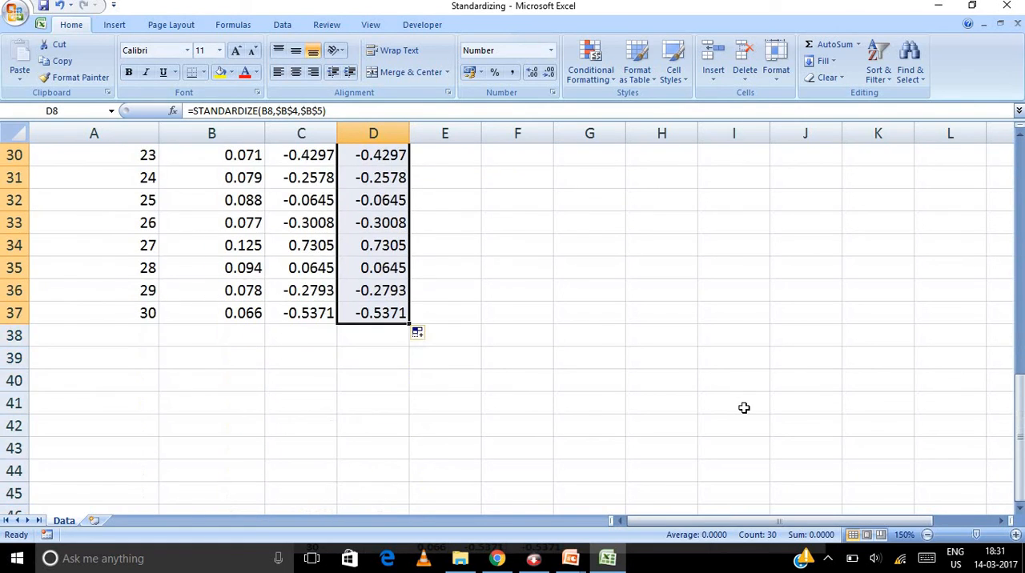
scroll(744, 408, "up", 10)
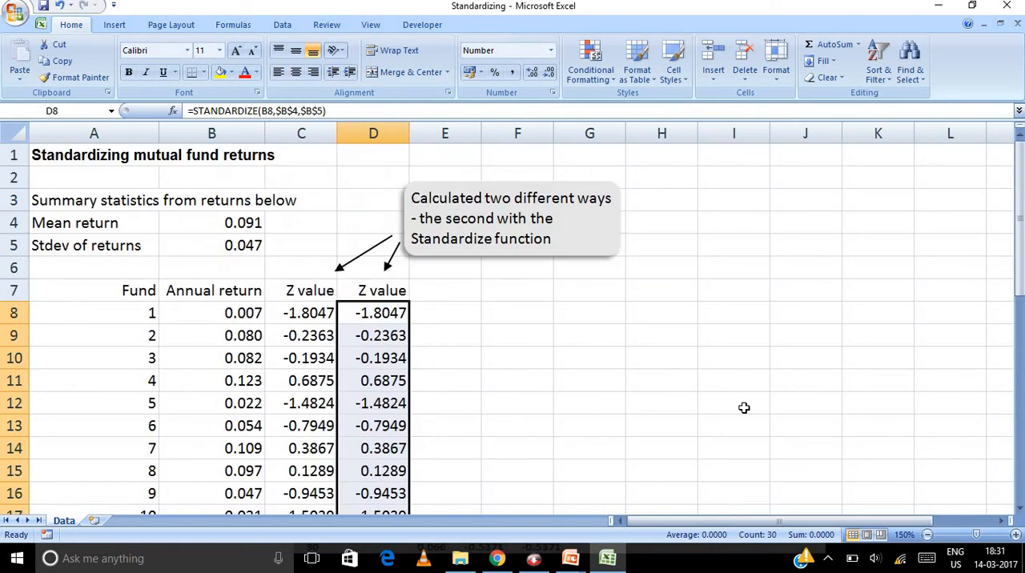
scroll(744, 407, "down", 8)
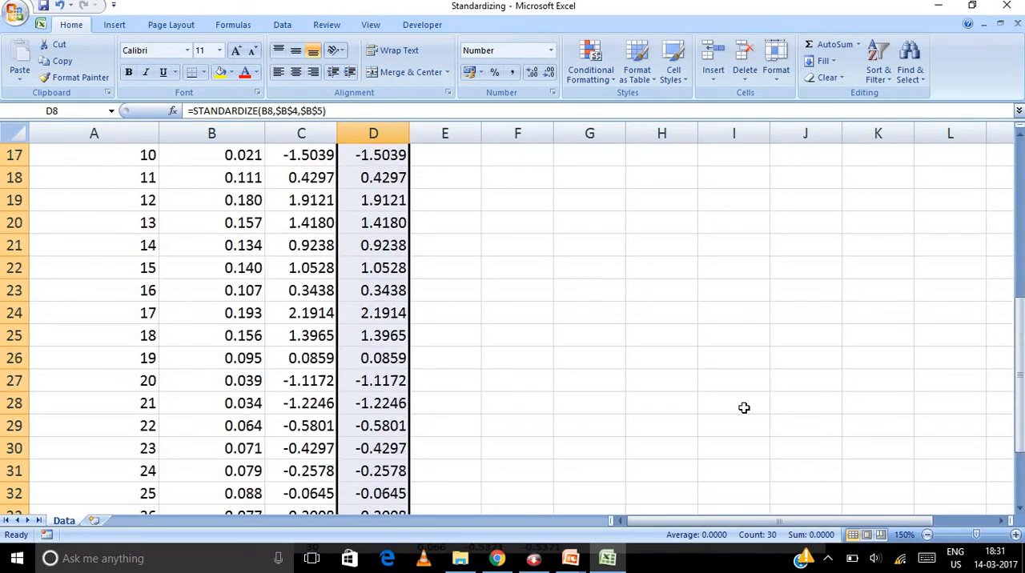
scroll(743, 407, "down", 2)
scroll(744, 407, "up", 4)
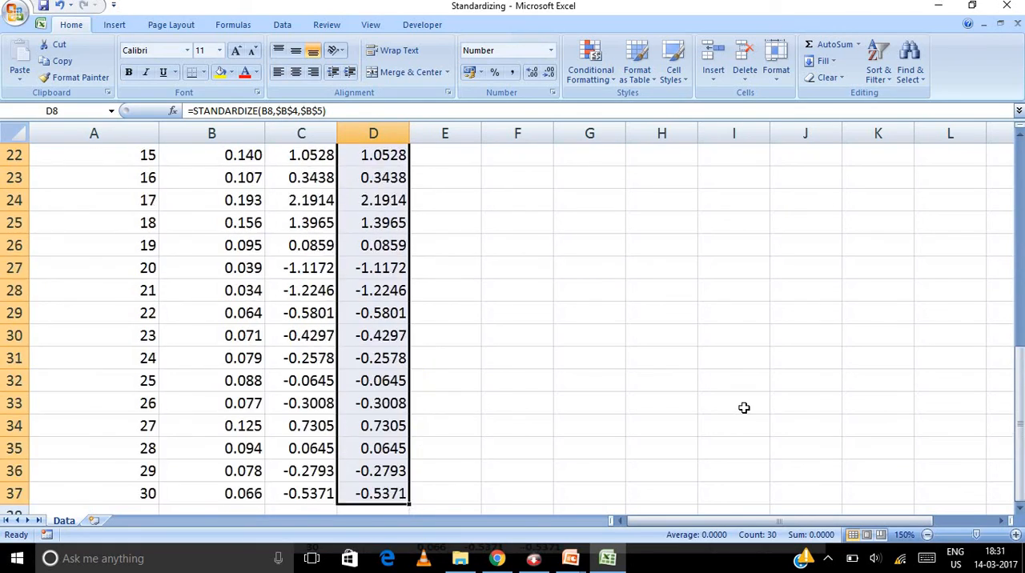
scroll(744, 407, "up", 5)
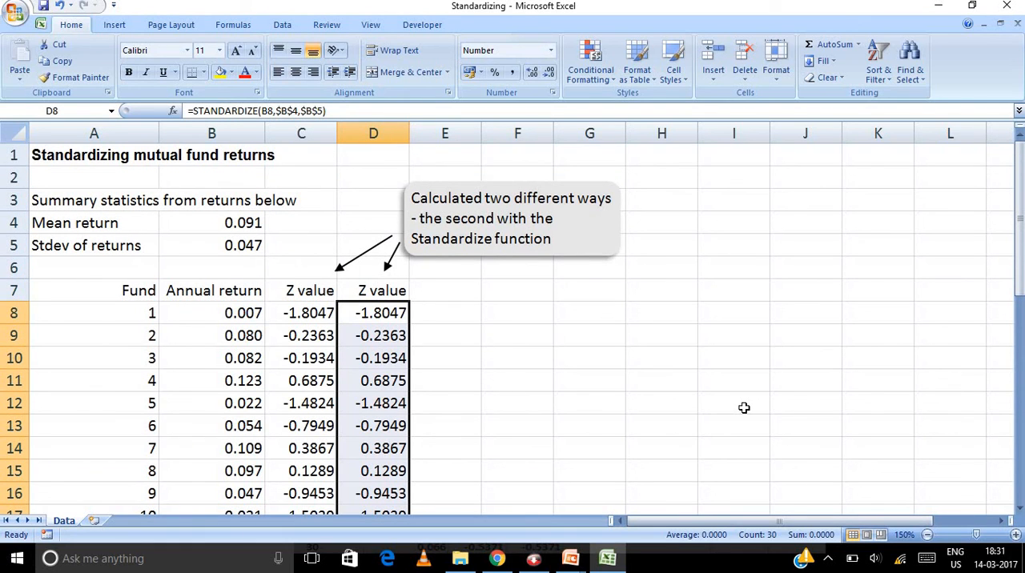
scroll(744, 407, "down", 4)
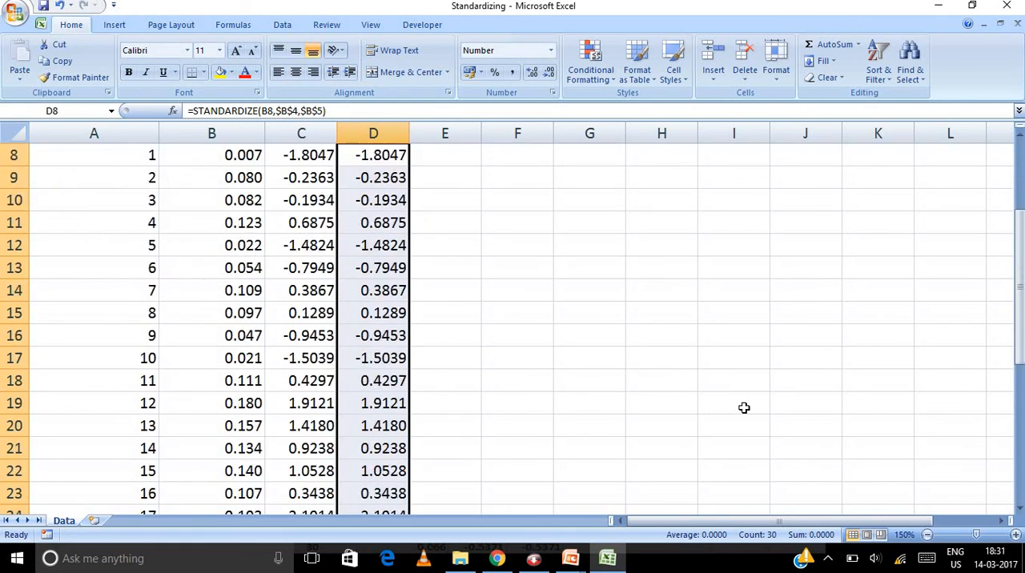
scroll(744, 408, "down", 5)
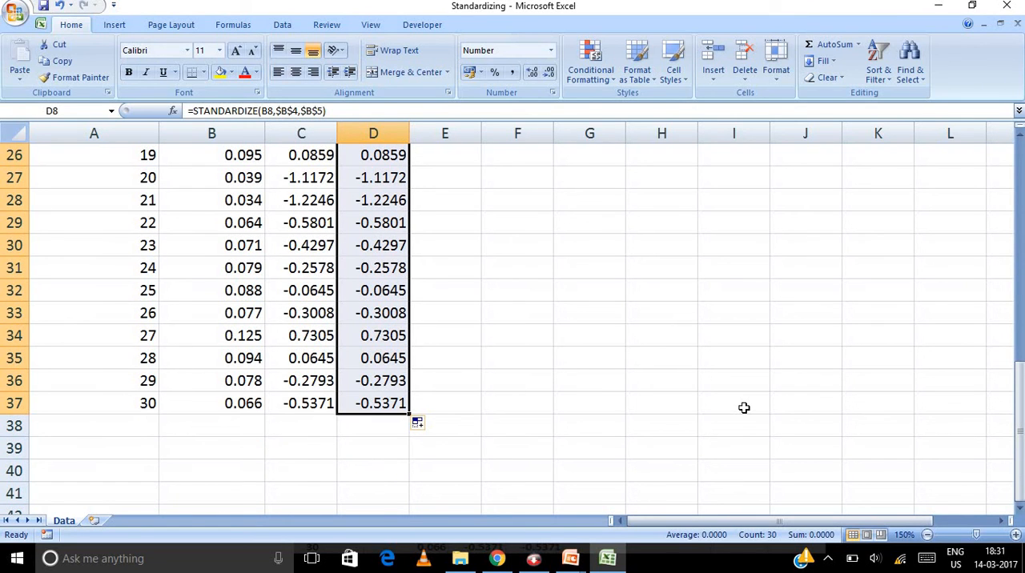
scroll(744, 407, "up", 2)
scroll(744, 408, "up", 2)
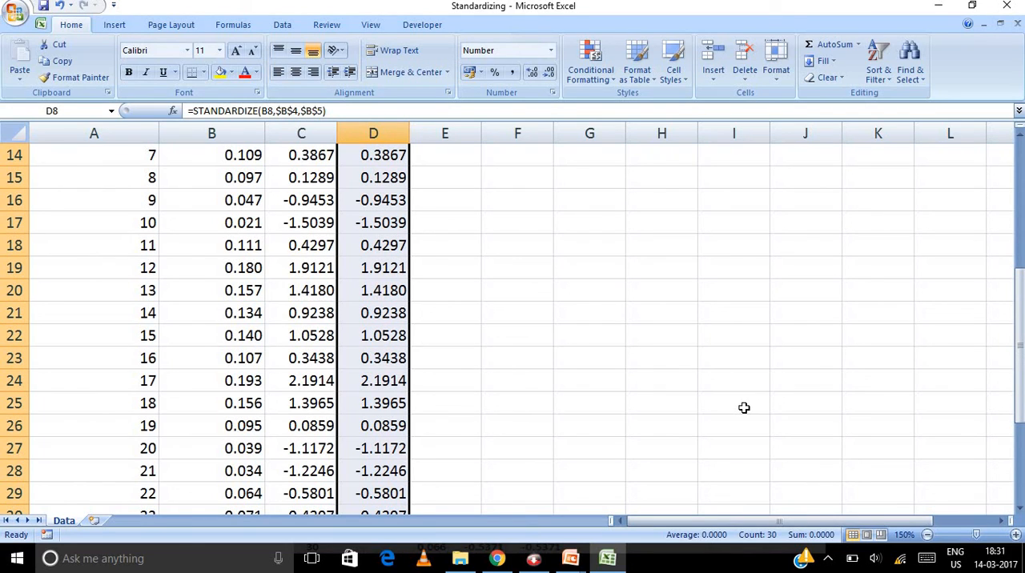
scroll(743, 407, "up", 4)
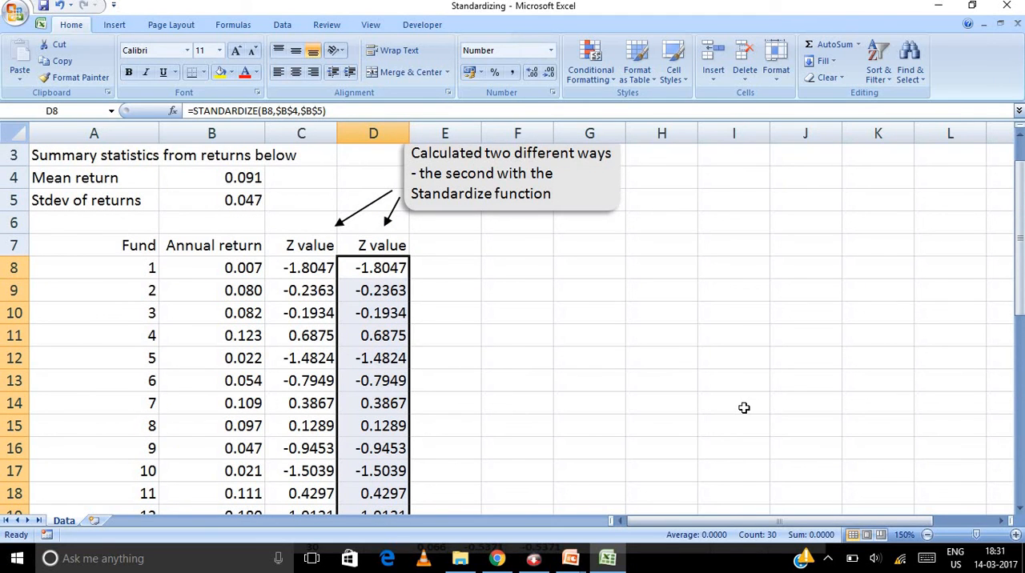
scroll(744, 407, "down", 1)
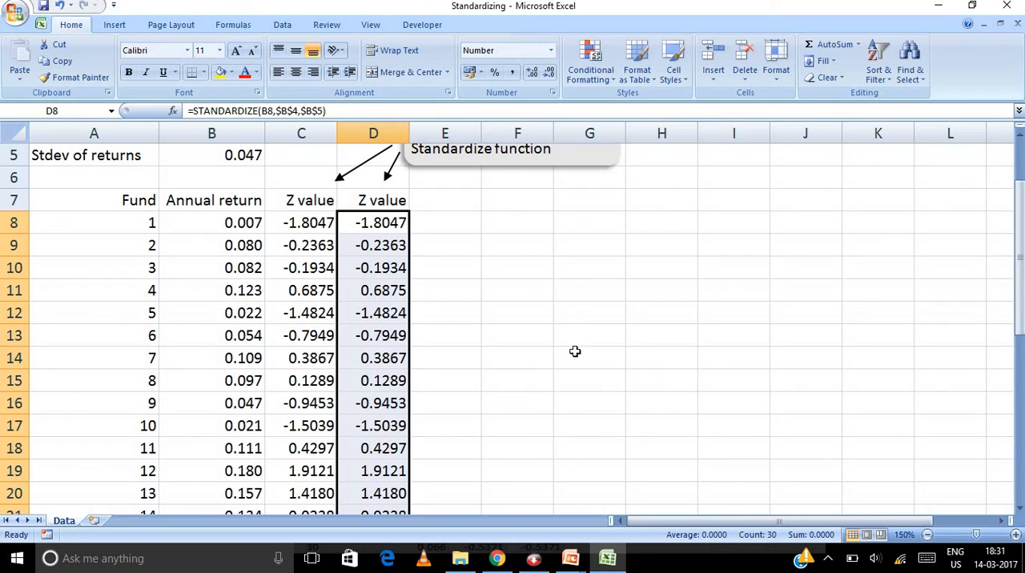
Step: Switch to the PowerPoint slide show with the standardizing example
mouse_move(581, 560)
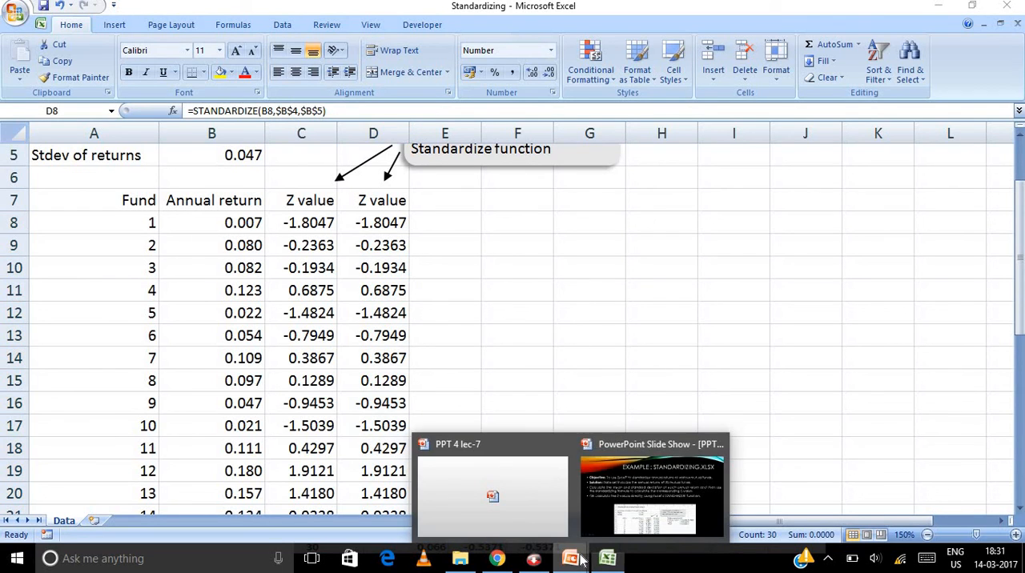